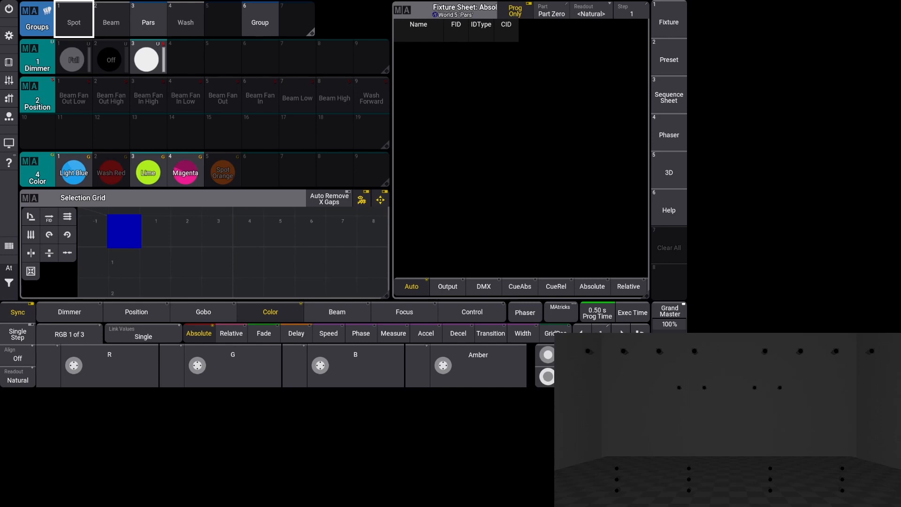
# - Select LED Pars 317 and 318 in the 3D view and apply the Full dimmer preset to them
pyautogui.moveTo(575, 344); pyautogui.dragTo(640, 359)
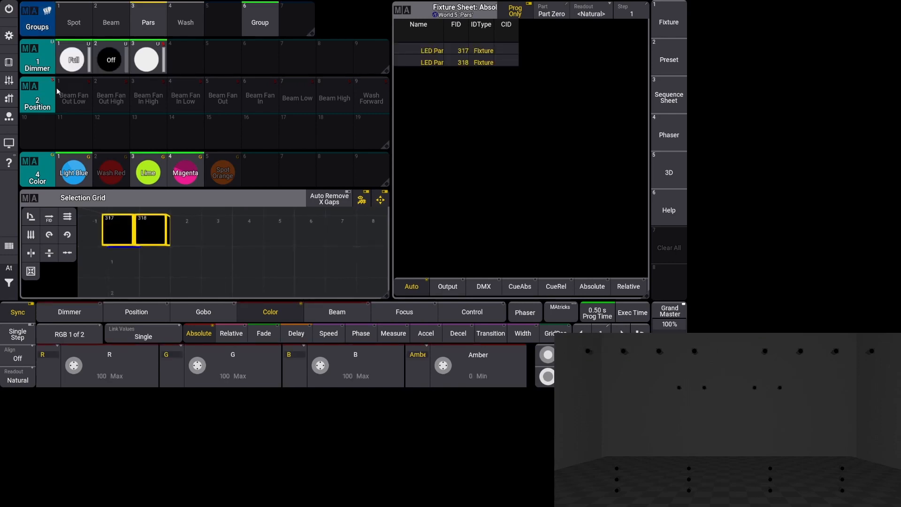
pyautogui.click(70, 61)
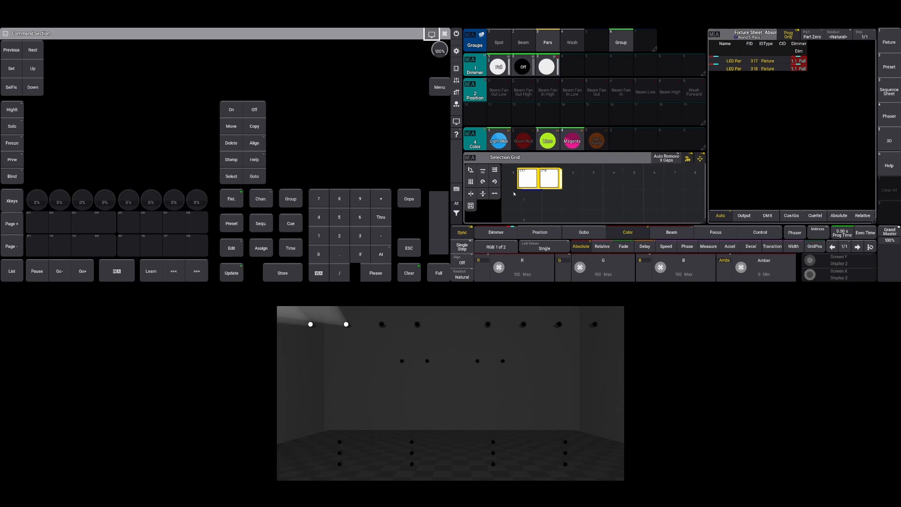
# - Isolate LED Par 317 within the selection and apply the Lime color preset to it
pyautogui.click(41, 52)
pyautogui.click(40, 52)
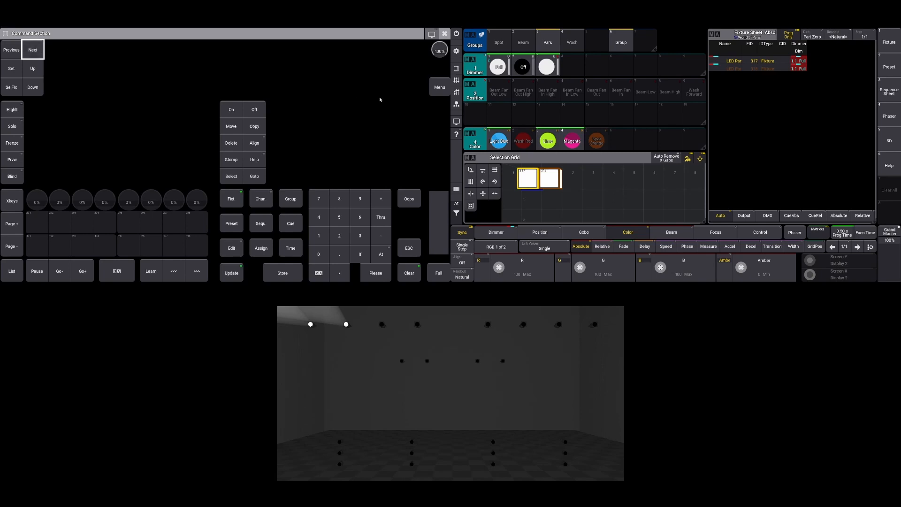
pyautogui.click(556, 142)
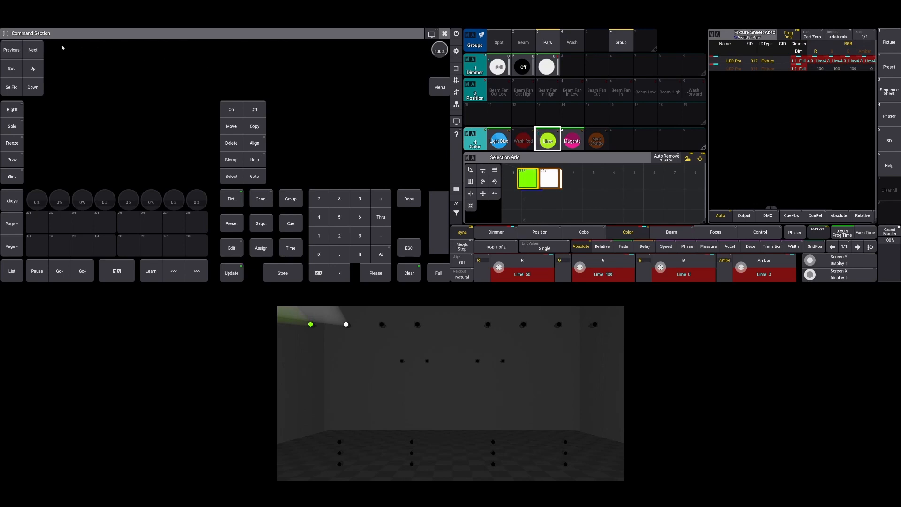
# - Advance to LED Par 318, apply the Magenta color preset, and restore the selection of both fixtures
pyautogui.click(35, 49)
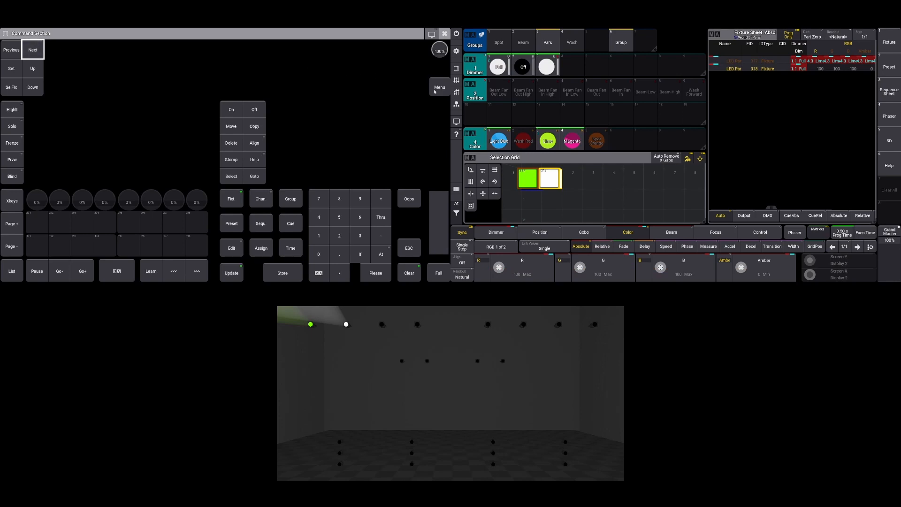
pyautogui.click(571, 140)
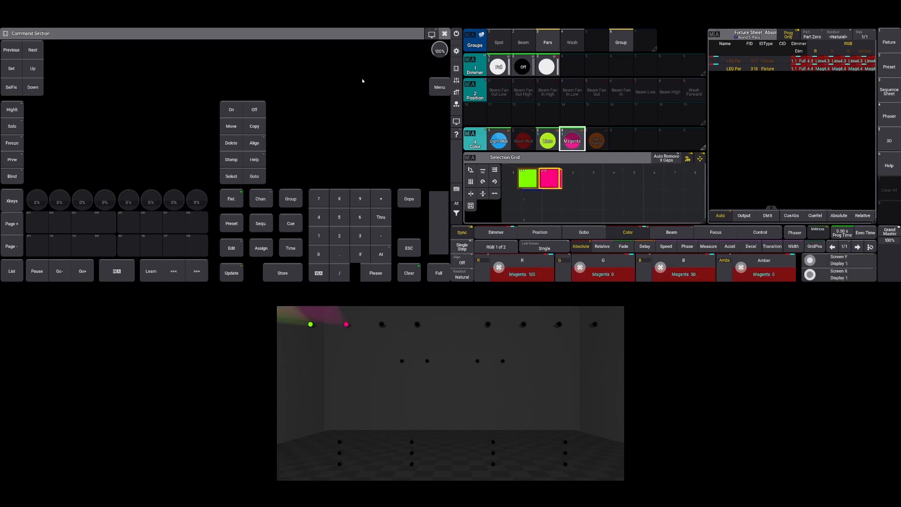
pyautogui.click(11, 68)
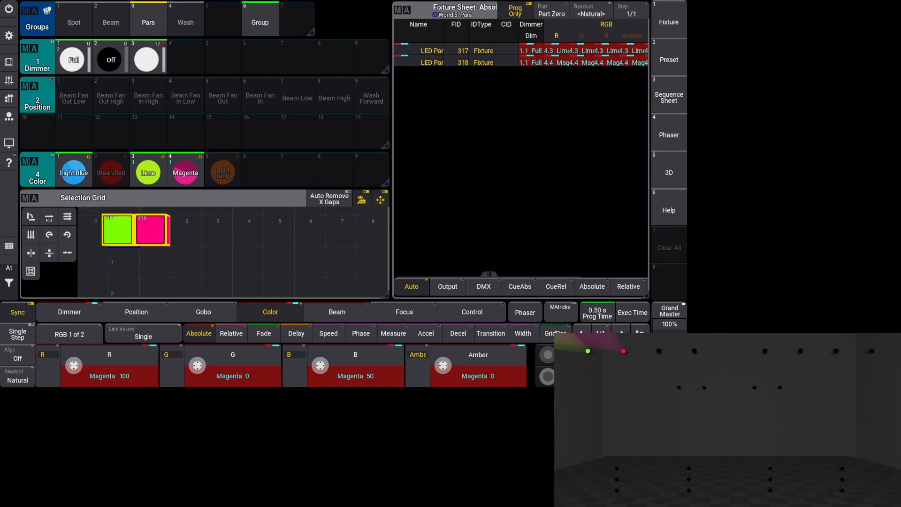
# - Set the Color pool's preset mode to Selective and close its settings
pyautogui.click(30, 163)
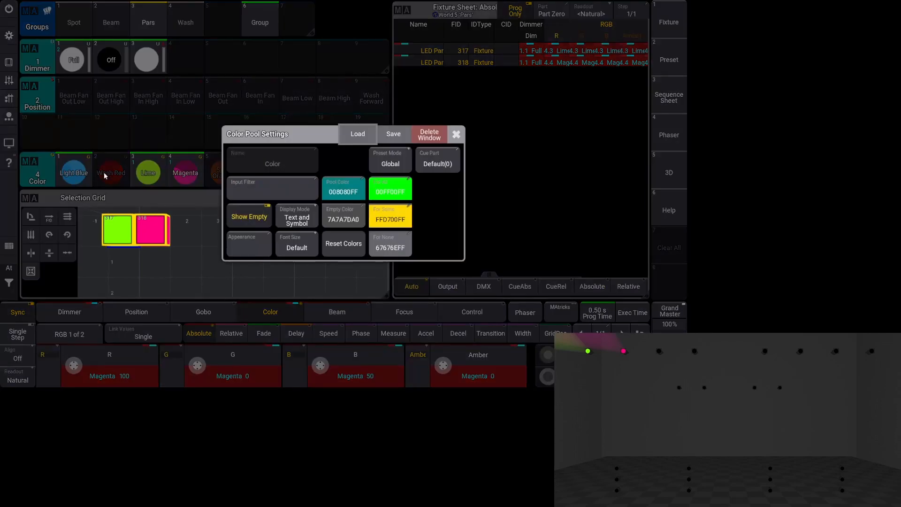
pyautogui.click(398, 169)
pyautogui.click(398, 169)
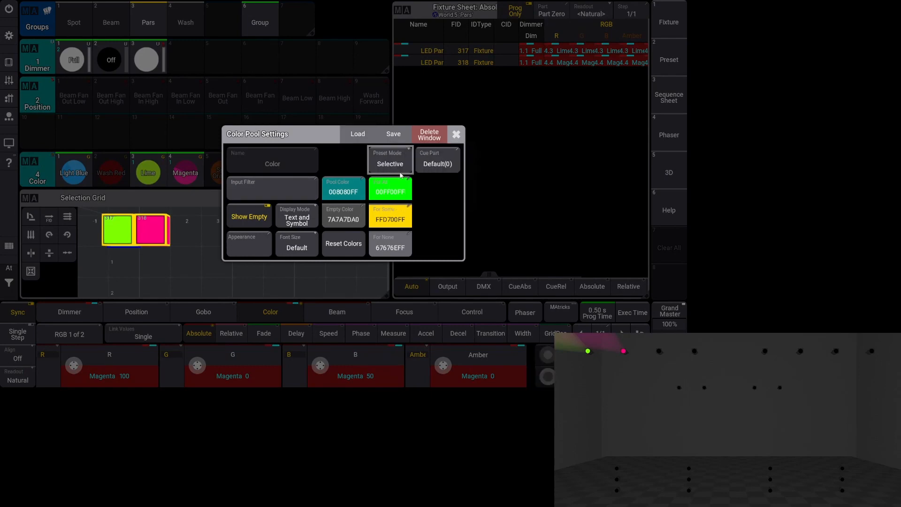
pyautogui.click(457, 135)
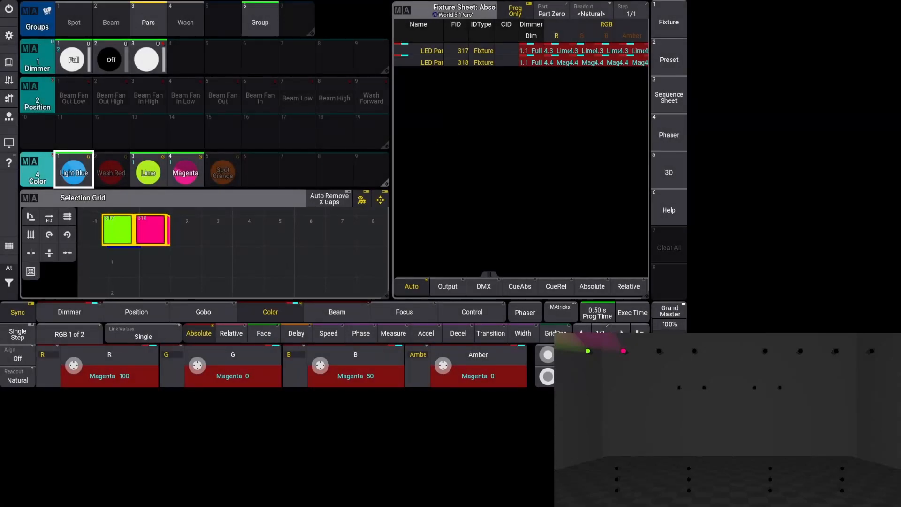
# - Store the two fixtures' colors as Color preset 7 and label it Lime/Magenta
pyautogui.moveTo(302, 176); pyautogui.dragTo(296, 143)
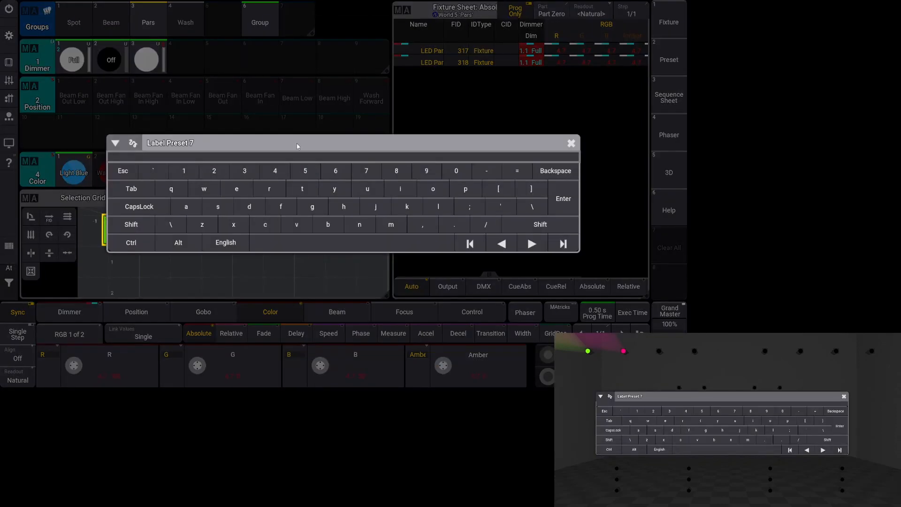
pyautogui.write('Lime/Magenta')
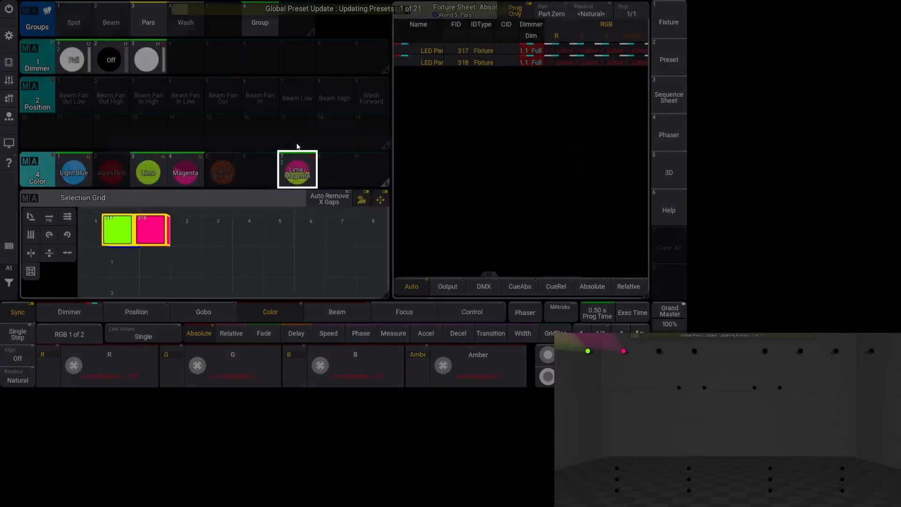
pyautogui.press('Return')
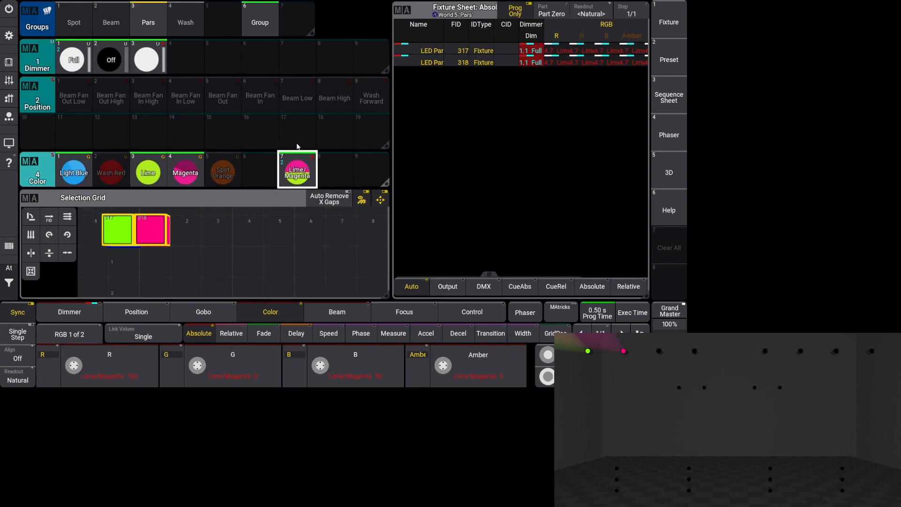
# - Enable MAgic in the settings of the Lime/Magenta color preset and close its editor
pyautogui.moveTo(302, 166); pyautogui.dragTo(300, 221)
pyautogui.moveTo(285, 186); pyautogui.dragTo(269, 171)
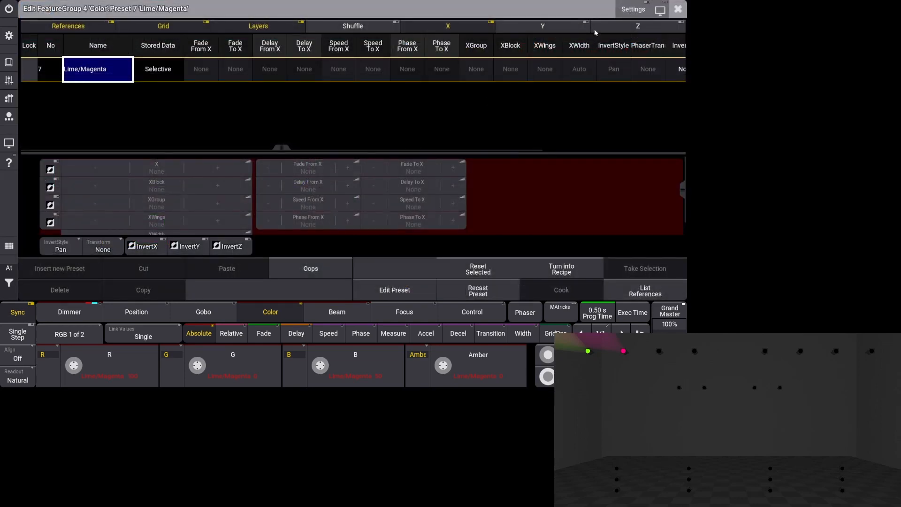
pyautogui.click(631, 9)
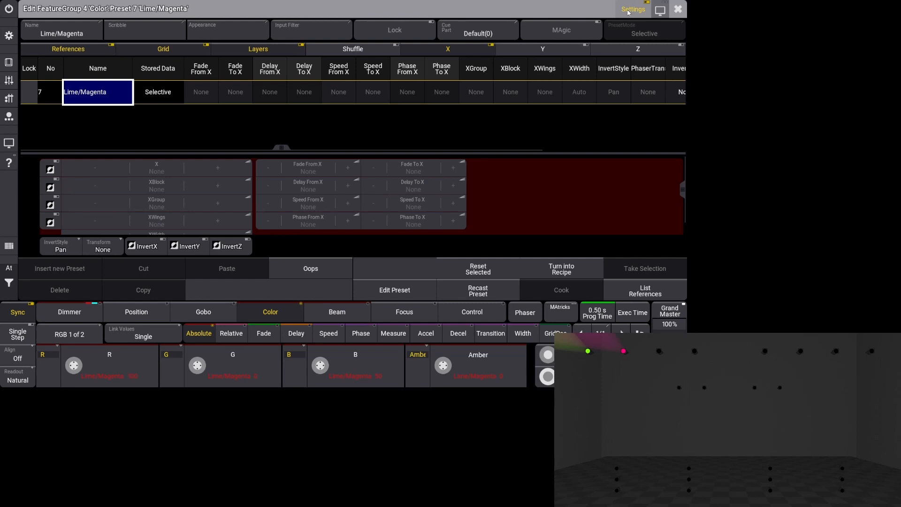
pyautogui.click(587, 31)
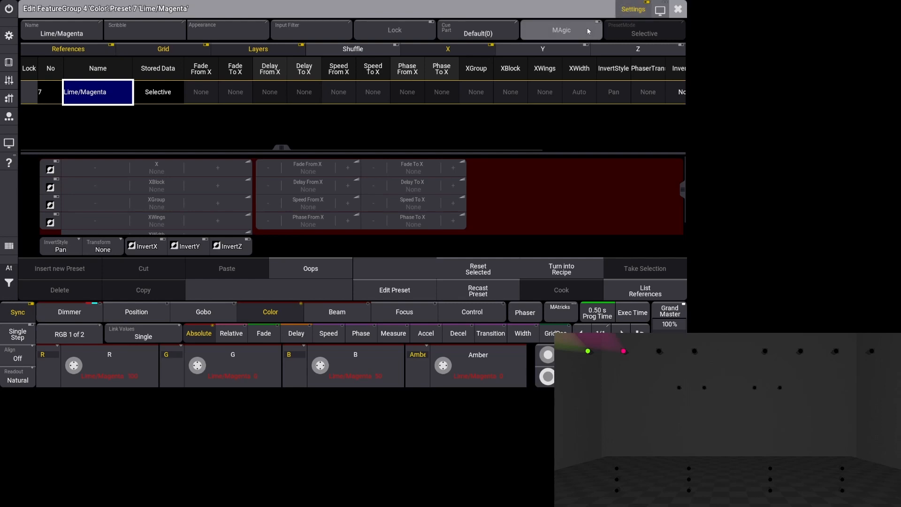
pyautogui.click(676, 10)
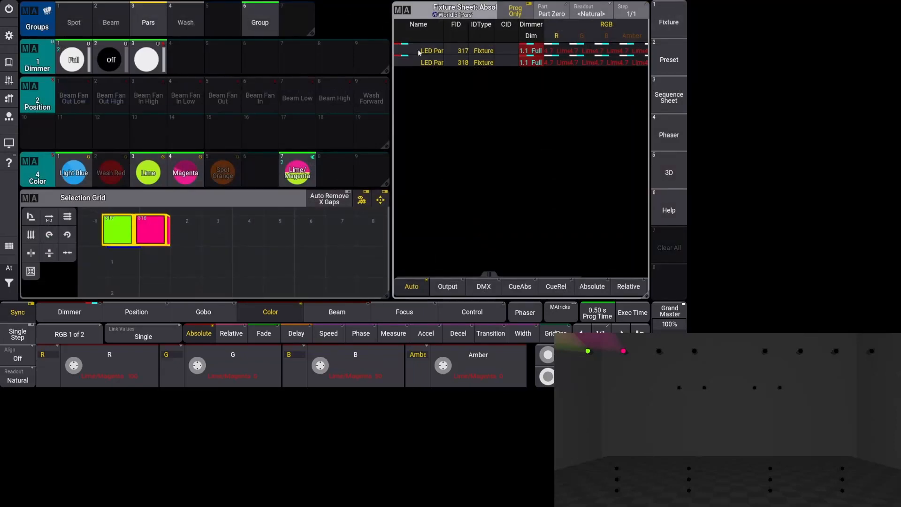
# - Select the Pars group, set its dimmer to Full, and apply the Lime/Magenta preset across it
pyautogui.click(137, 27)
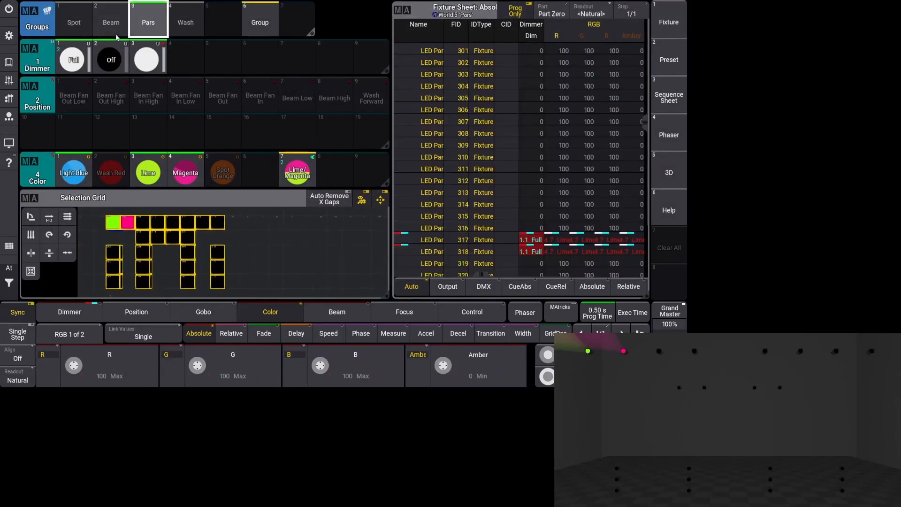
pyautogui.click(73, 59)
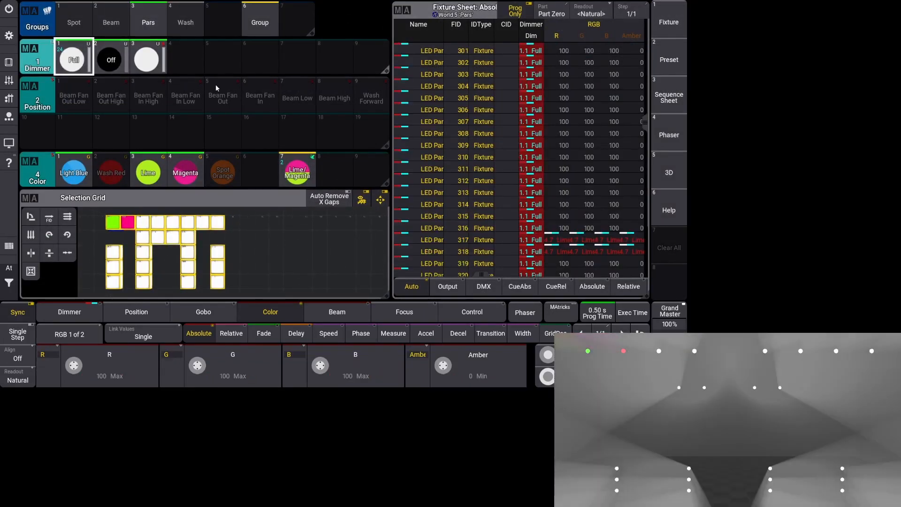
pyautogui.click(298, 170)
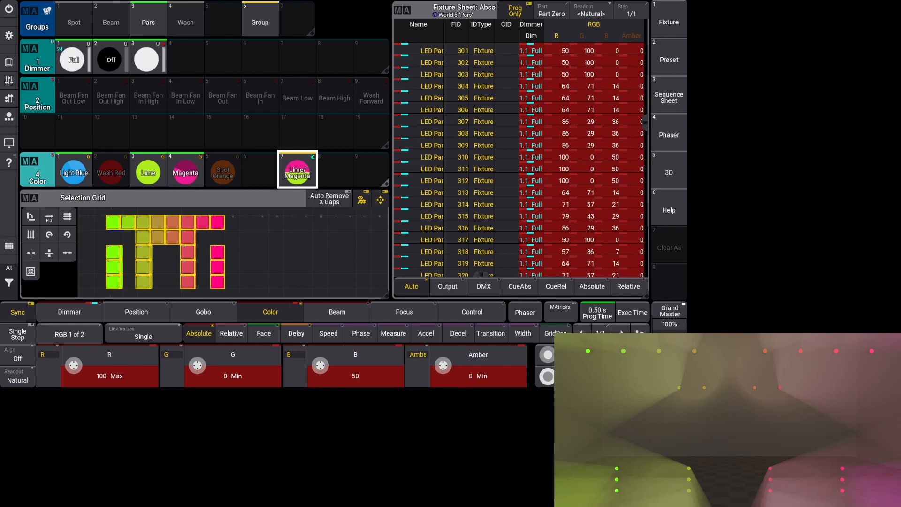
# - Set the Color pool's preset mode to Global and close its settings
pyautogui.click(29, 162)
pyautogui.click(393, 163)
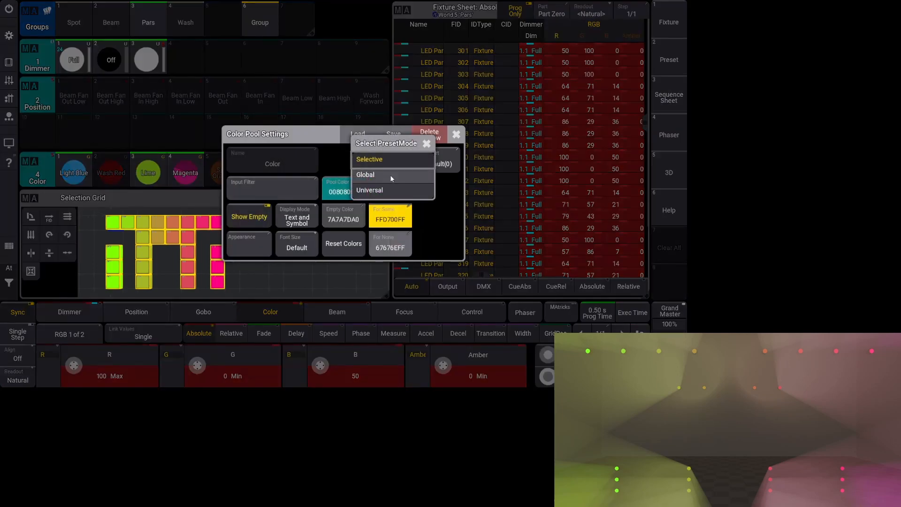
pyautogui.click(403, 175)
pyautogui.click(455, 134)
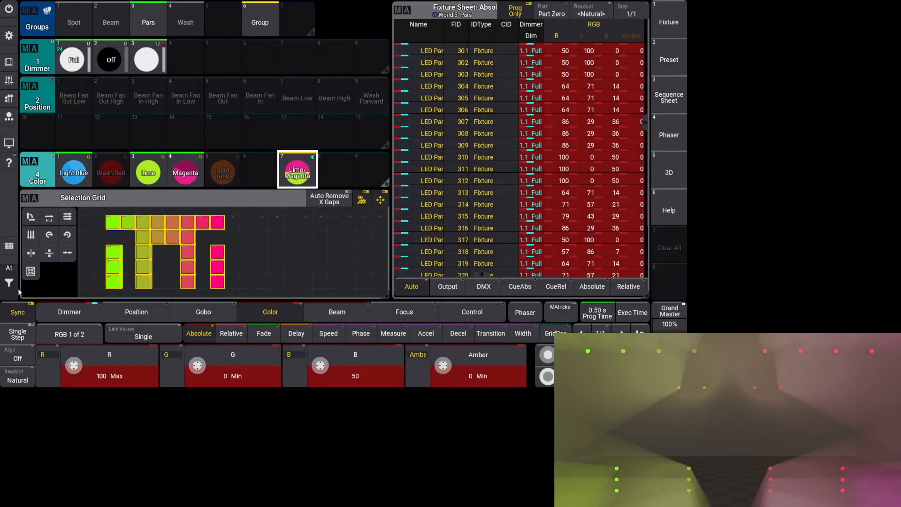
# - Clear the programmer and quick save the show
pyautogui.click(9, 268)
pyautogui.click(34, 288)
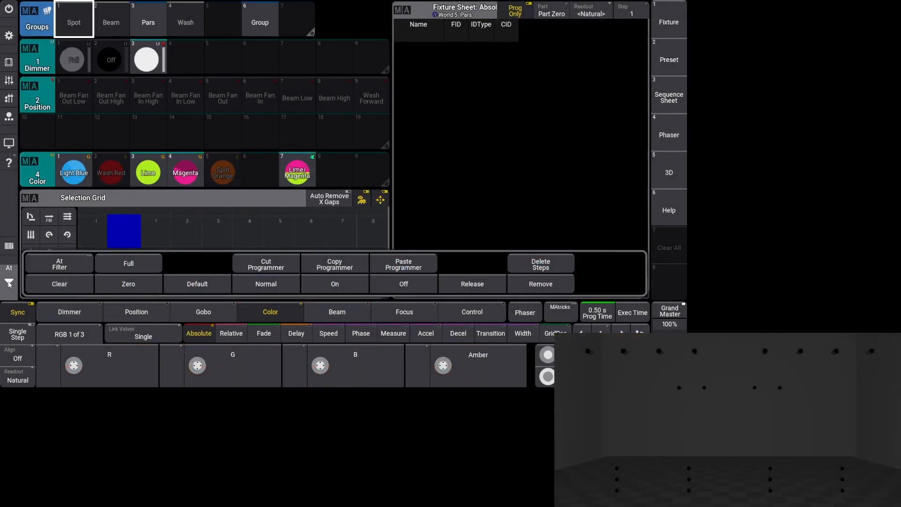
pyautogui.click(8, 35)
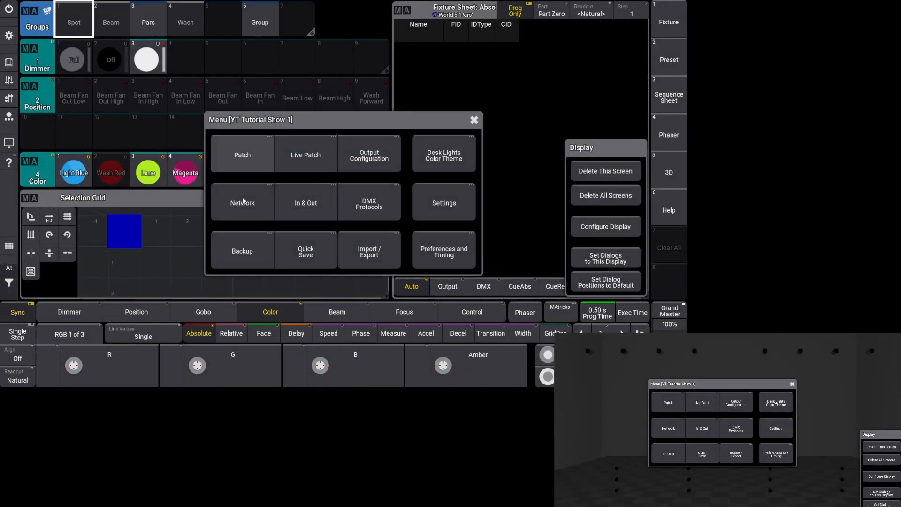
pyautogui.click(296, 257)
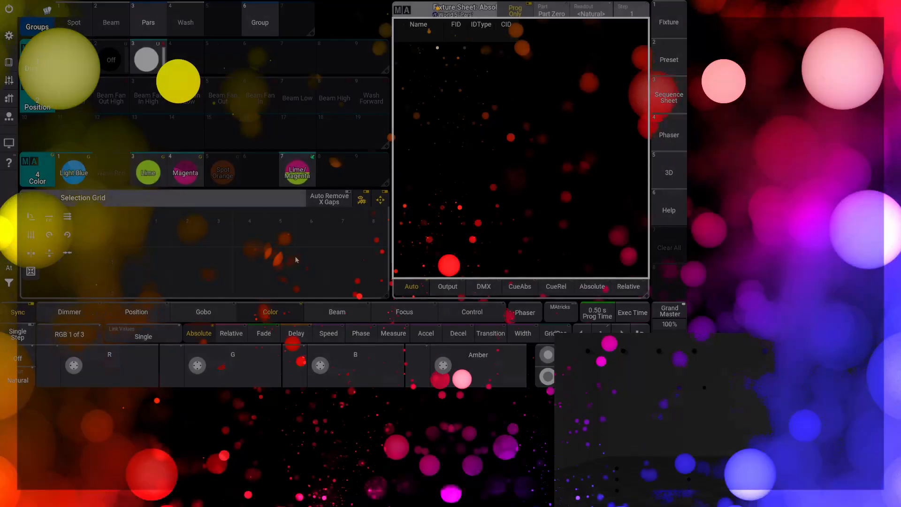